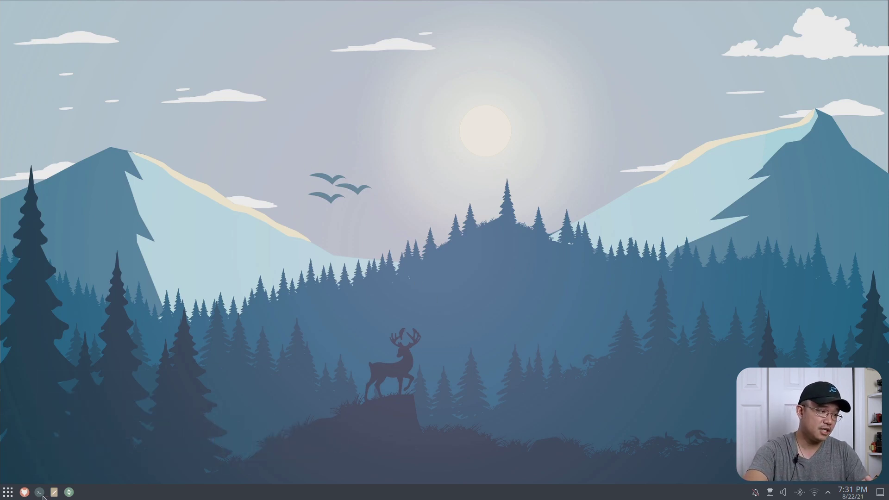
# Step: Open the application launcher to show favourites like Discover, Kate, Dolphin and System Settings
pyautogui.click(13, 493)
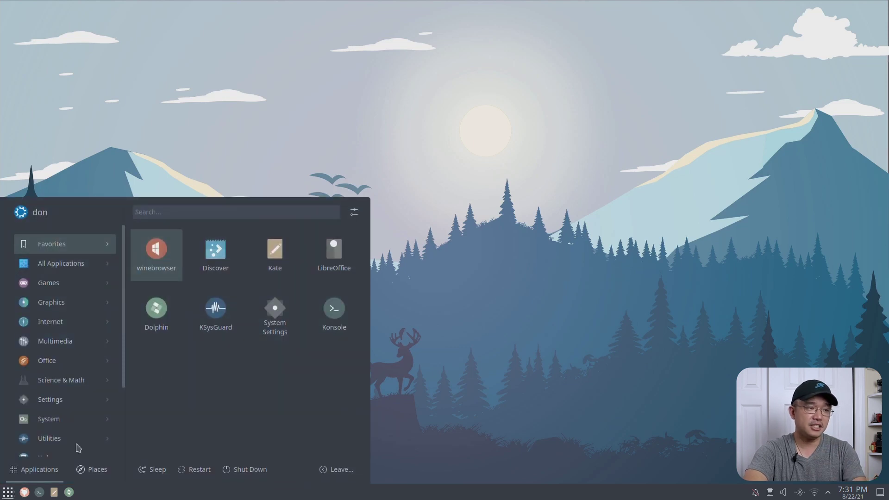
# Step: Launch Konsole from the launcher favourites and restore it from maximised to a smaller window
pyautogui.click(546, 275)
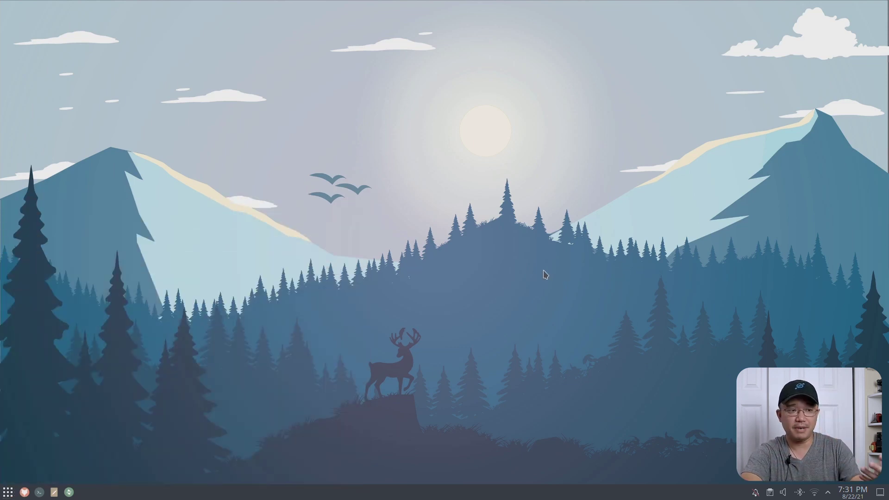
pyautogui.click(4, 494)
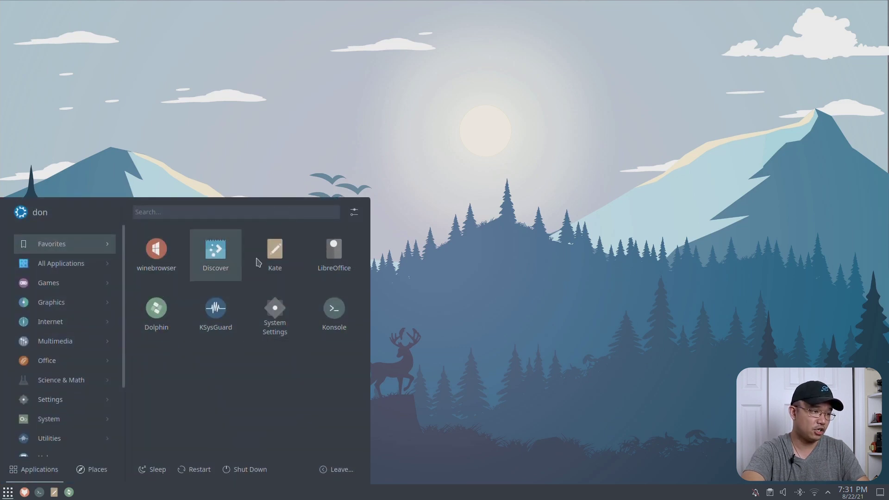
pyautogui.click(334, 309)
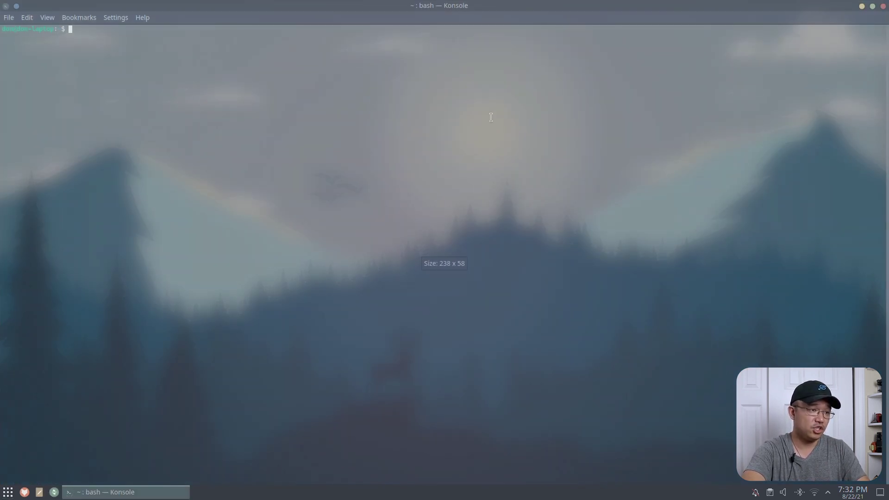
pyautogui.doubleClick(532, 10)
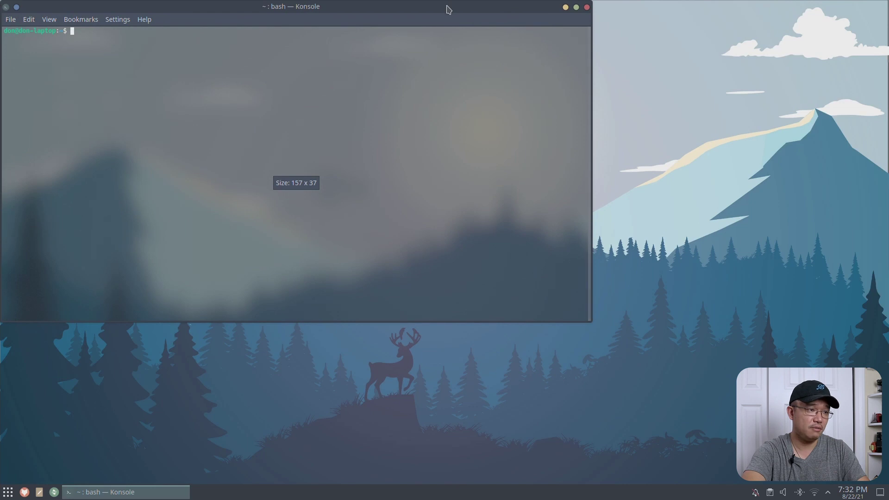
# Step: Centre the Konsole window on the wallpaper, then open Dolphin's Downloads folder from the desktop menu
pyautogui.moveTo(447, 10); pyautogui.dragTo(681, 138)
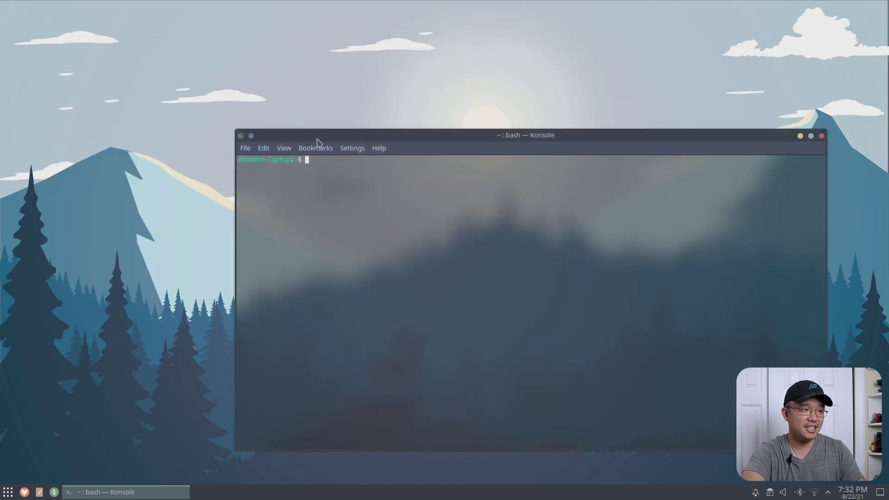
pyautogui.moveTo(318, 140); pyautogui.dragTo(367, 21)
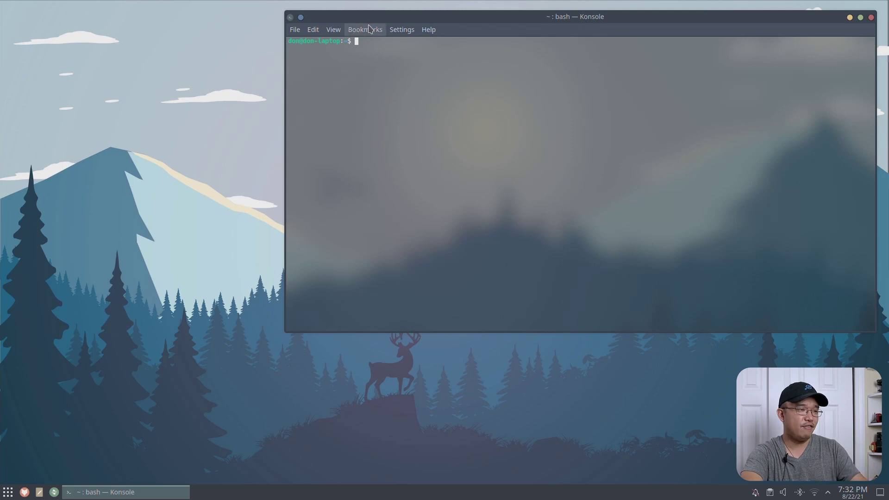
pyautogui.moveTo(389, 21); pyautogui.dragTo(349, 102)
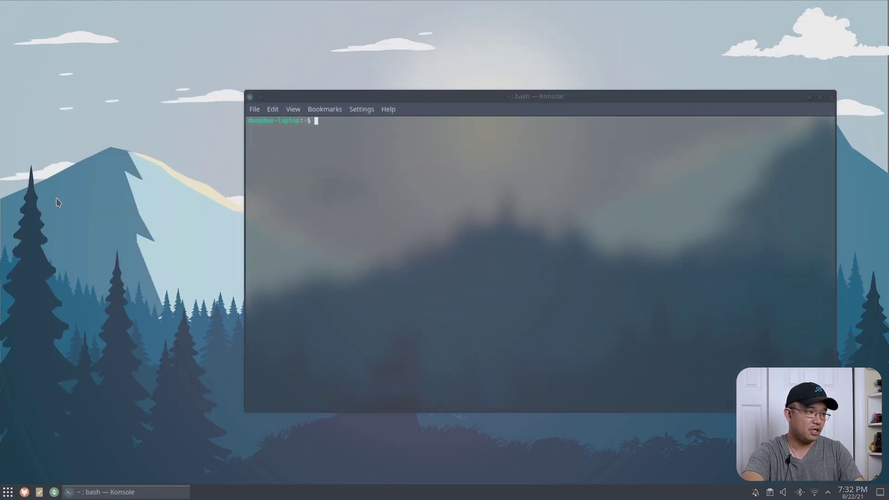
pyautogui.rightClick(130, 198)
pyautogui.click(141, 210)
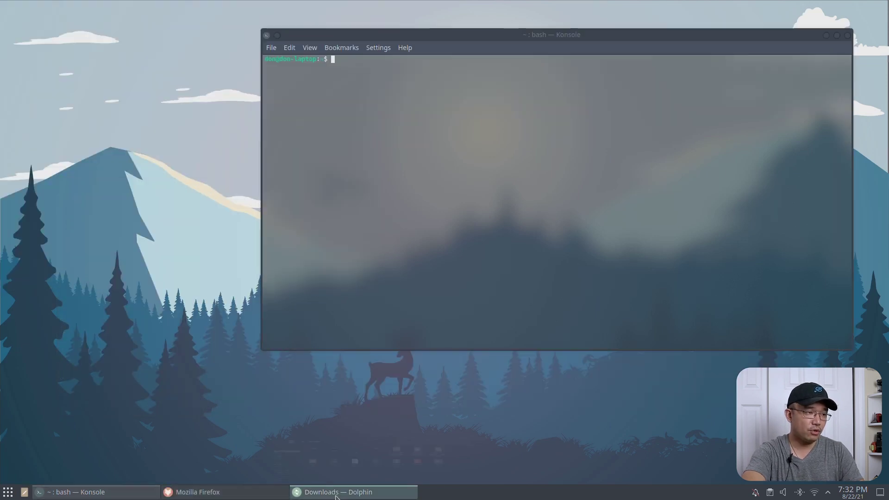
# Step: Move the Dolphin Downloads window to the top of the screen, then close Dolphin and Konsole
pyautogui.click(336, 494)
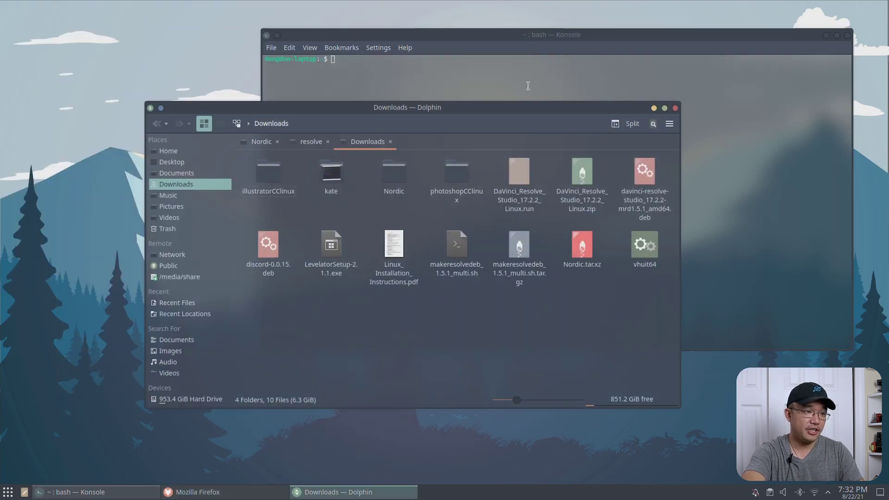
pyautogui.moveTo(550, 112); pyautogui.dragTo(433, 132)
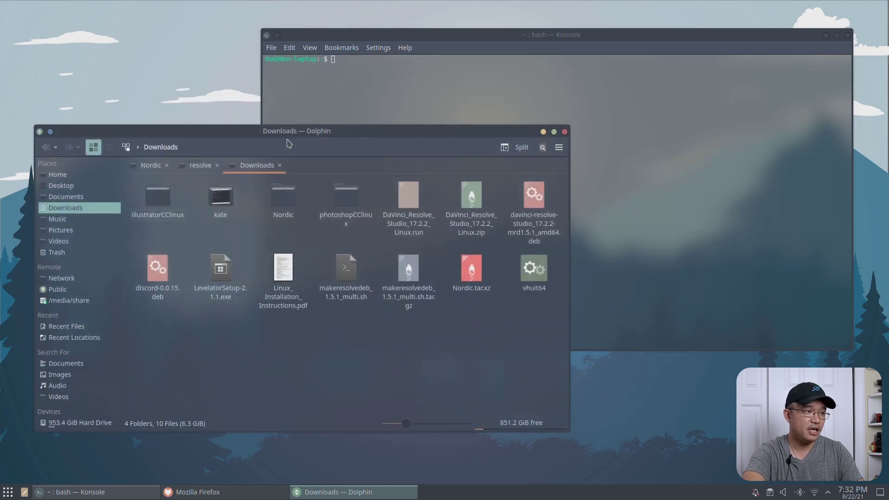
pyautogui.moveTo(289, 143); pyautogui.dragTo(284, 38)
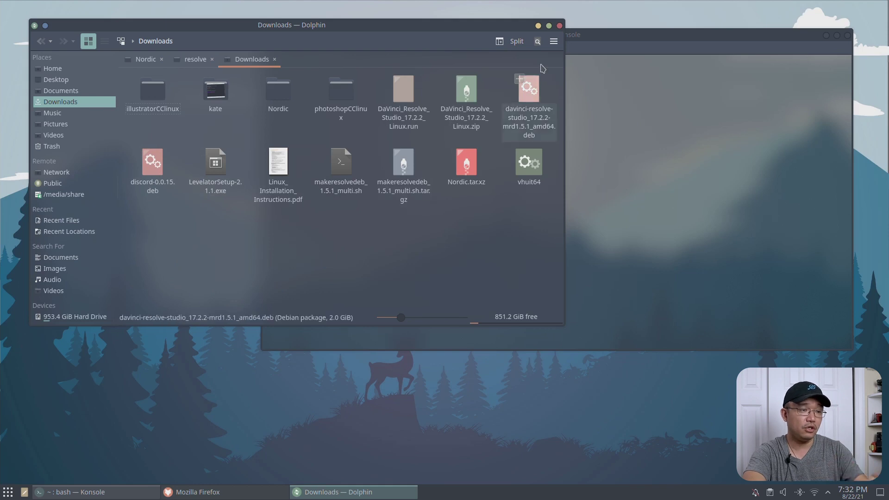
pyautogui.click(560, 27)
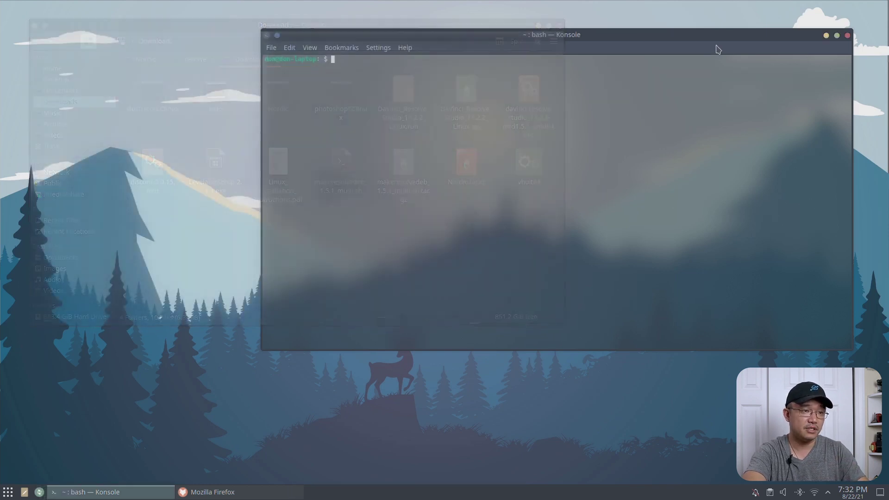
pyautogui.click(847, 35)
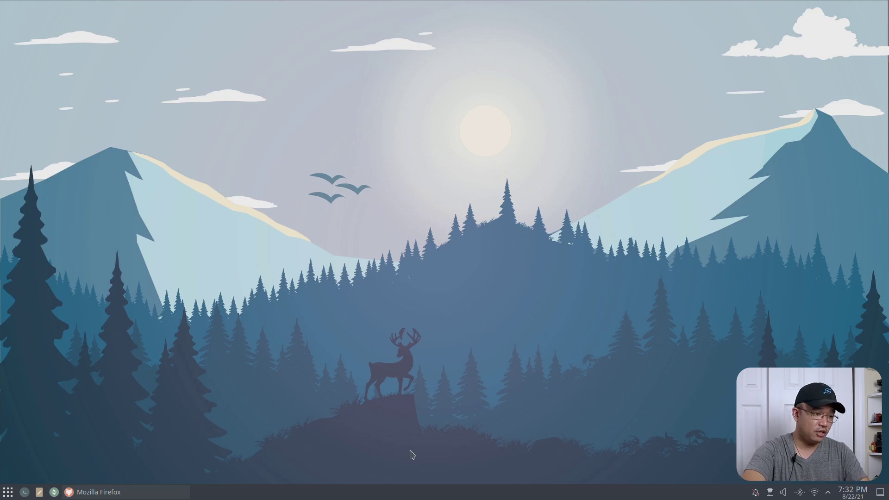
# Step: Put the bottom panel into edit mode
pyautogui.rightClick(456, 498)
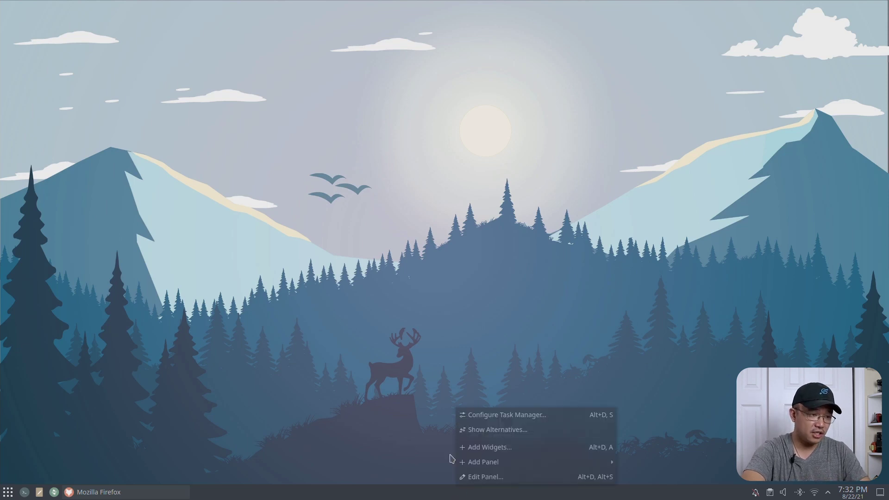
pyautogui.click(485, 477)
pyautogui.moveTo(428, 490)
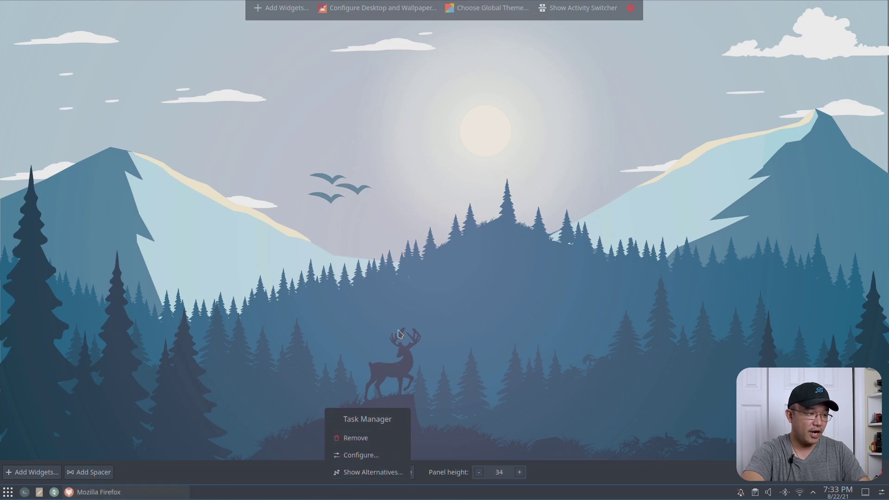
# Step: Search widgets for 'launch', place Simple Menu on the bottom panel, and exit edit mode
pyautogui.click(10, 473)
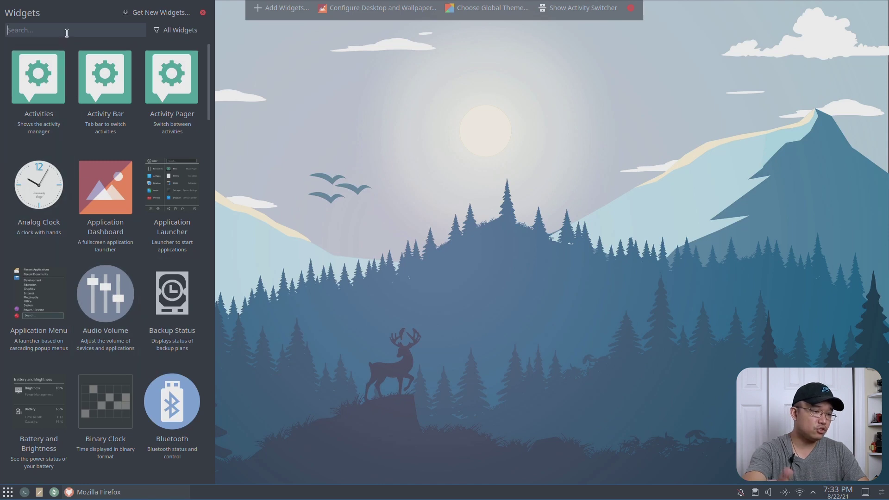
pyautogui.write('lauch')
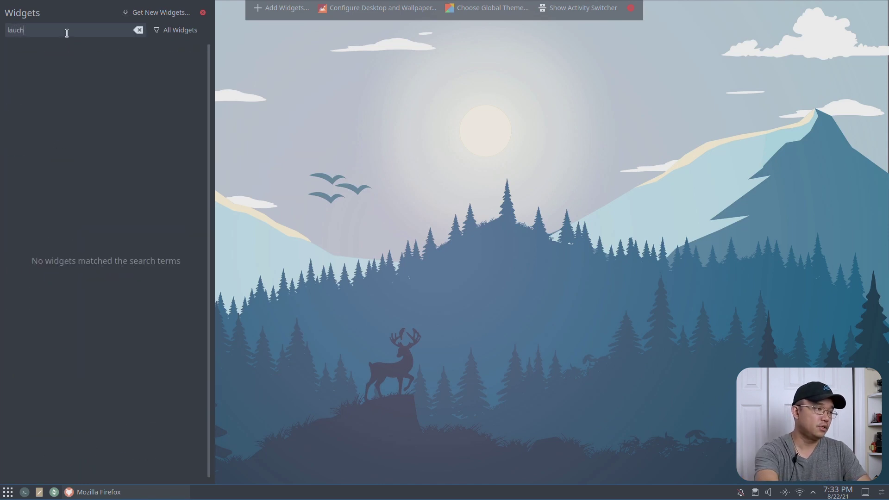
pyautogui.press('BackSpace')
pyautogui.press('BackSpace')
pyautogui.press('BackSpace')
pyautogui.write('un')
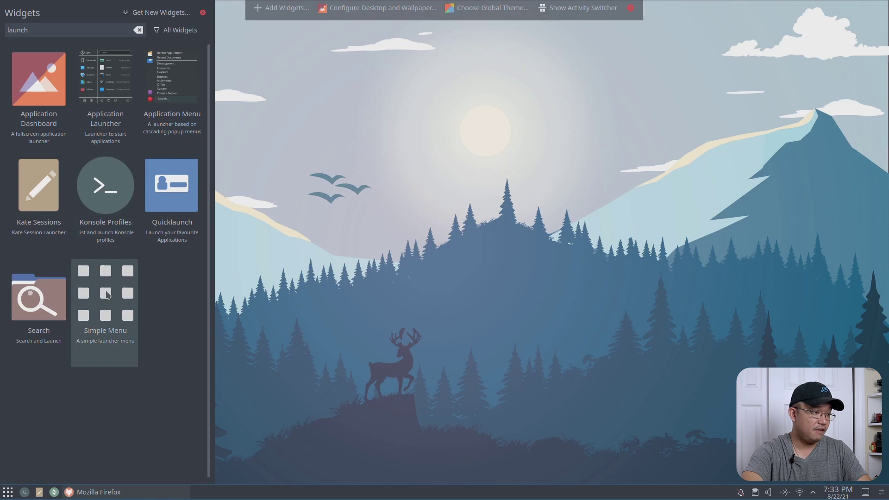
pyautogui.moveTo(107, 287); pyautogui.dragTo(85, 426)
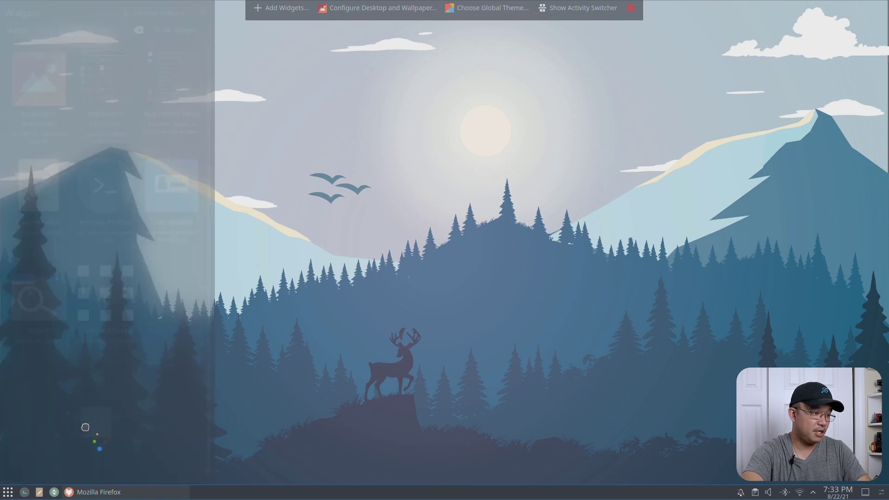
pyautogui.moveTo(31, 490); pyautogui.dragTo(25, 492)
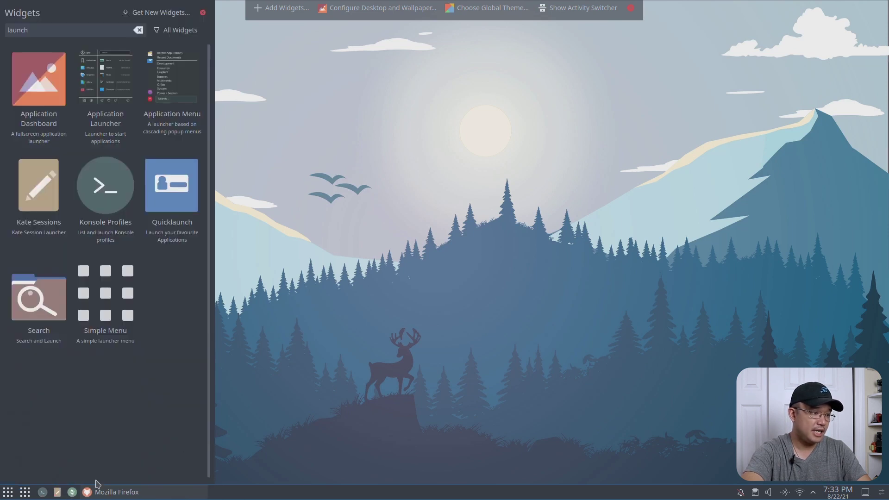
pyautogui.click(632, 9)
# Step: Close the widgets sidebar and try both the original and the grid-style Simple Menu launchers
pyautogui.click(203, 13)
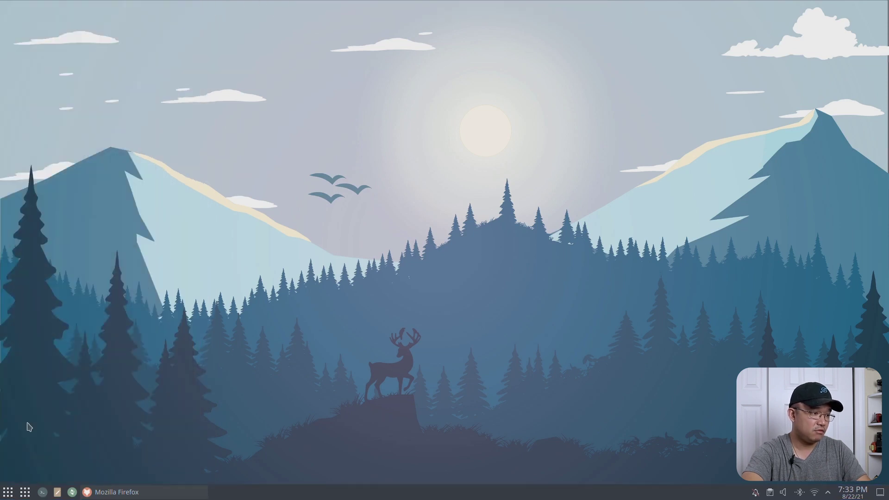
pyautogui.click(10, 493)
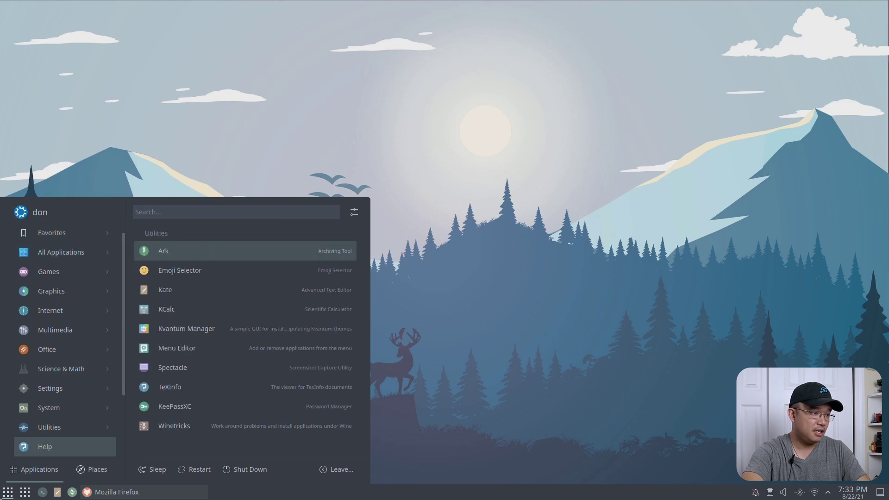
pyautogui.click(25, 491)
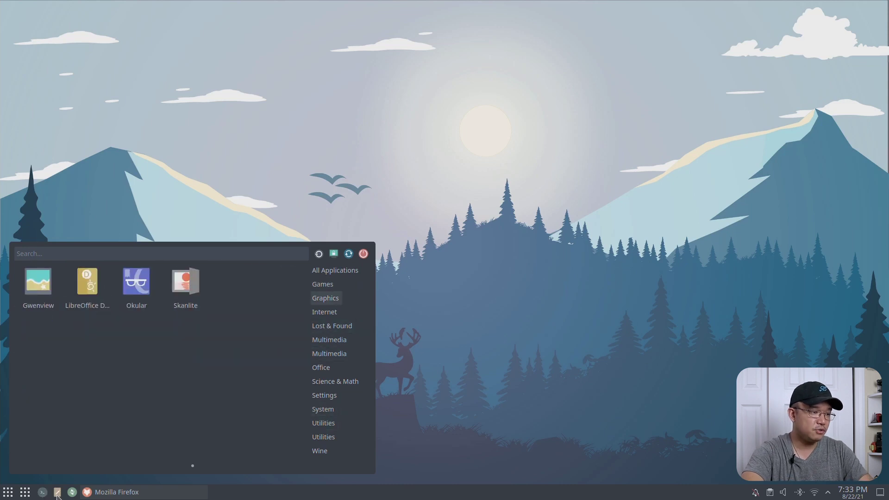
# Step: Remove the Simple Menu widget from the bottom panel and leave edit mode
pyautogui.rightClick(357, 496)
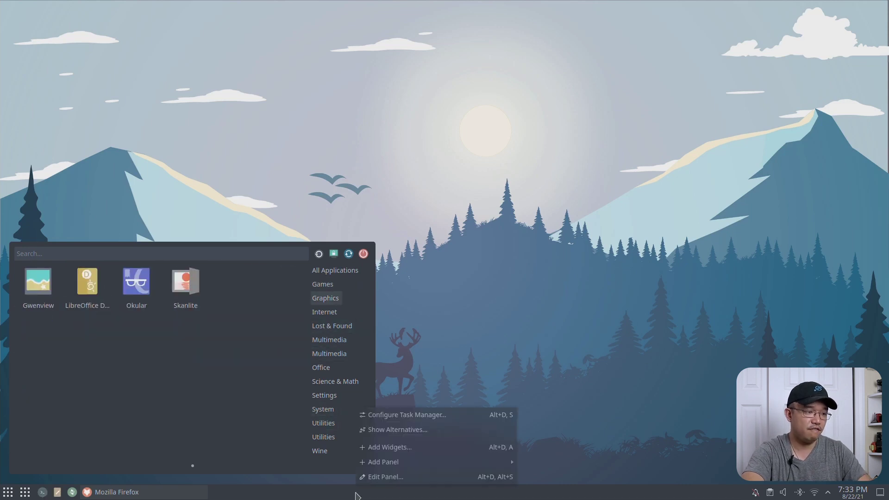
pyautogui.click(391, 477)
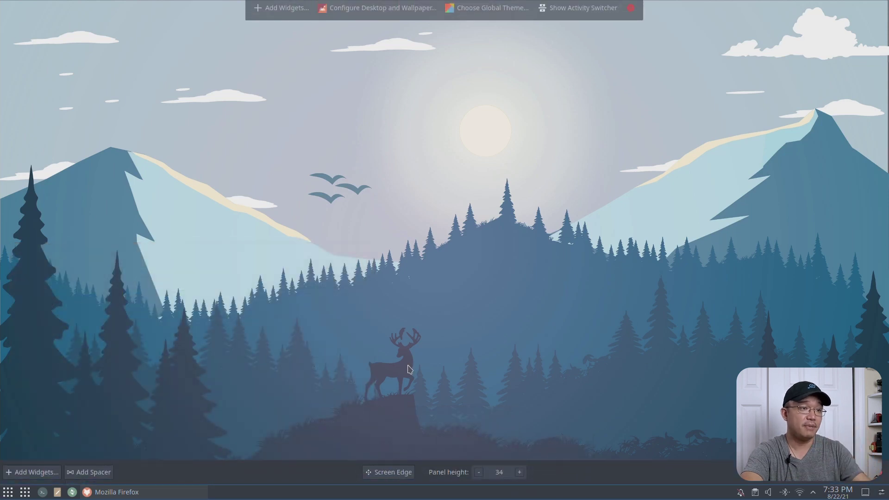
pyautogui.rightClick(31, 489)
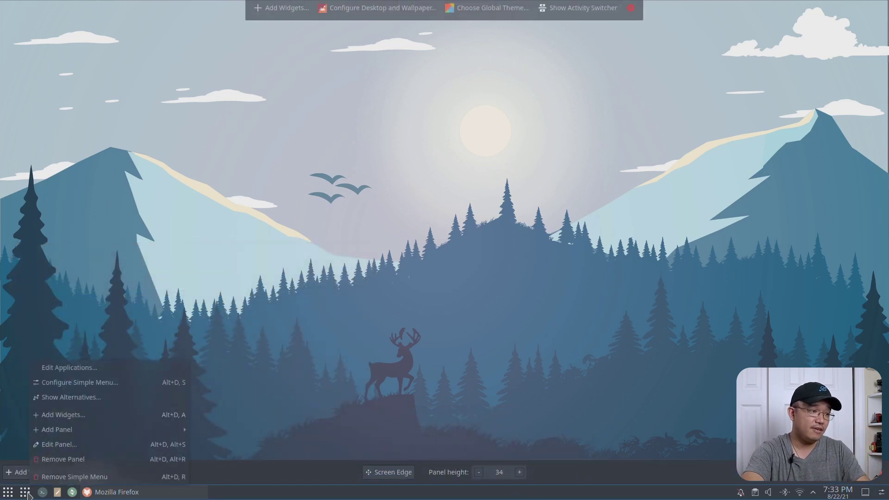
pyautogui.click(56, 476)
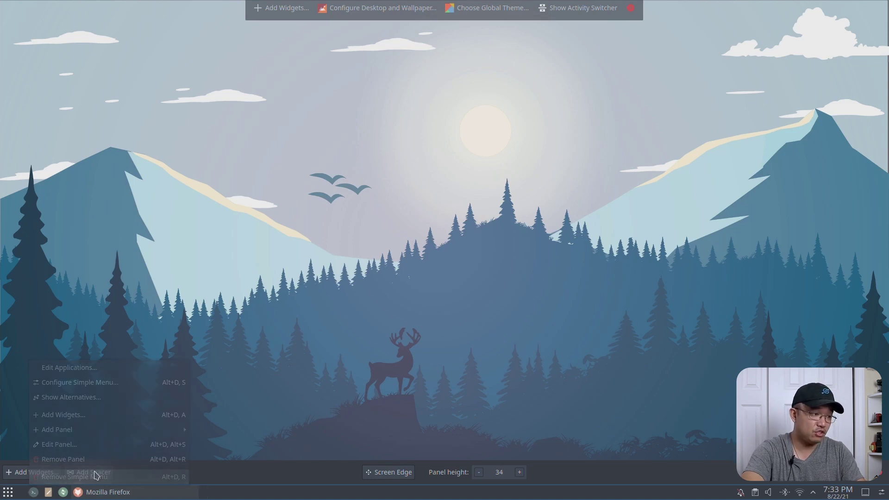
pyautogui.click(569, 314)
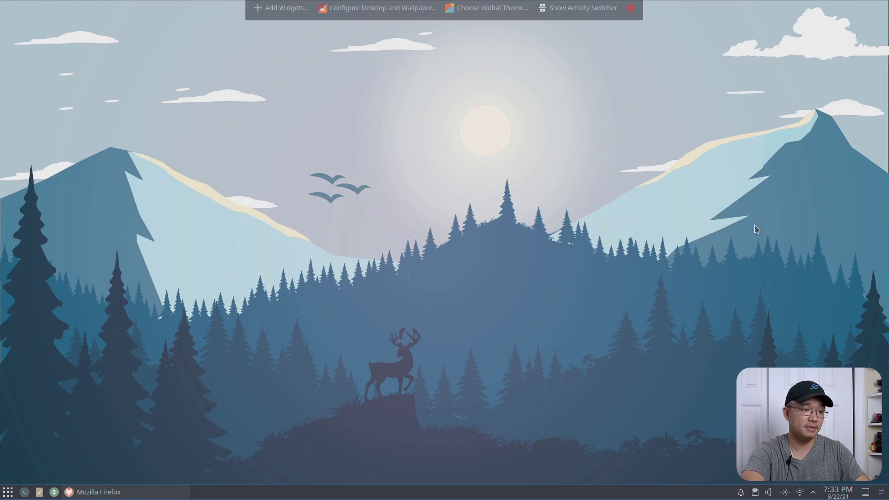
pyautogui.click(635, 8)
# Step: Launch System Settings via a 'set' search and open the Appearance Global Theme page
pyautogui.click(8, 492)
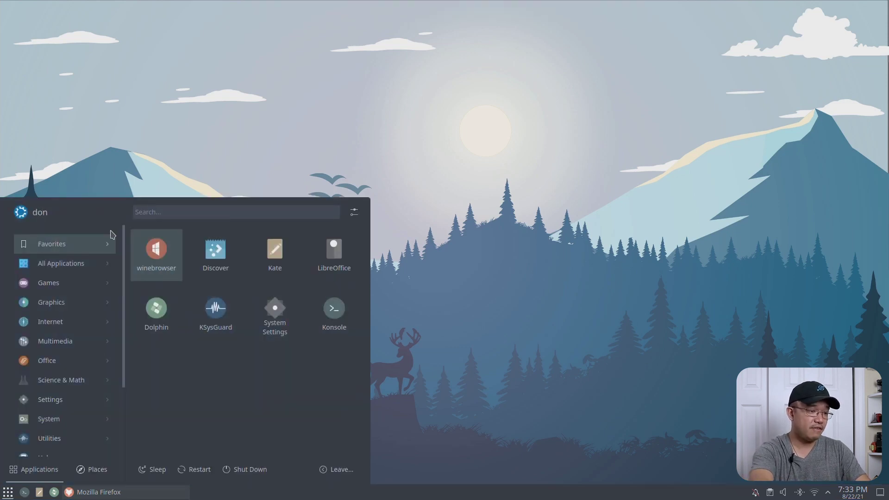
pyautogui.write('set')
pyautogui.press('Return')
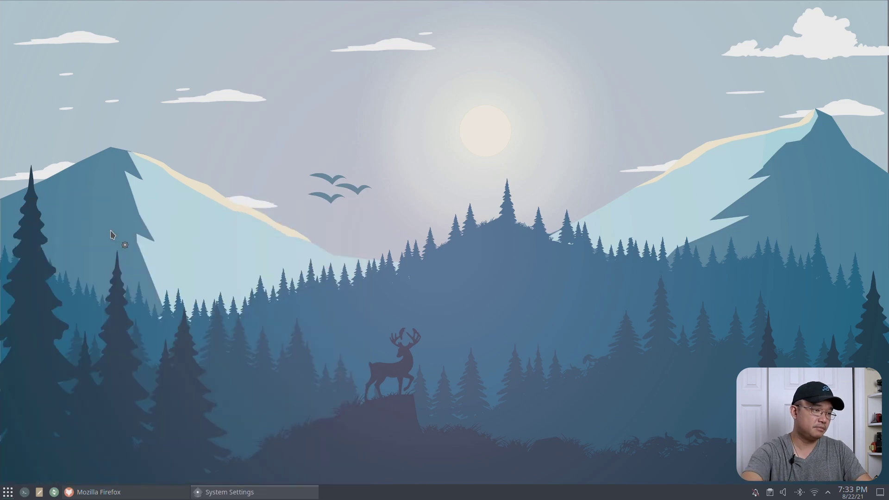
pyautogui.click(236, 161)
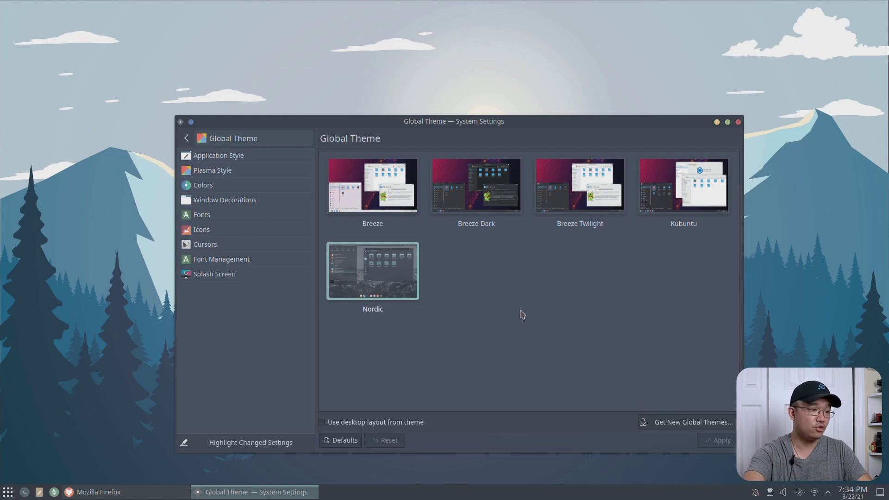
pyautogui.moveTo(348, 284)
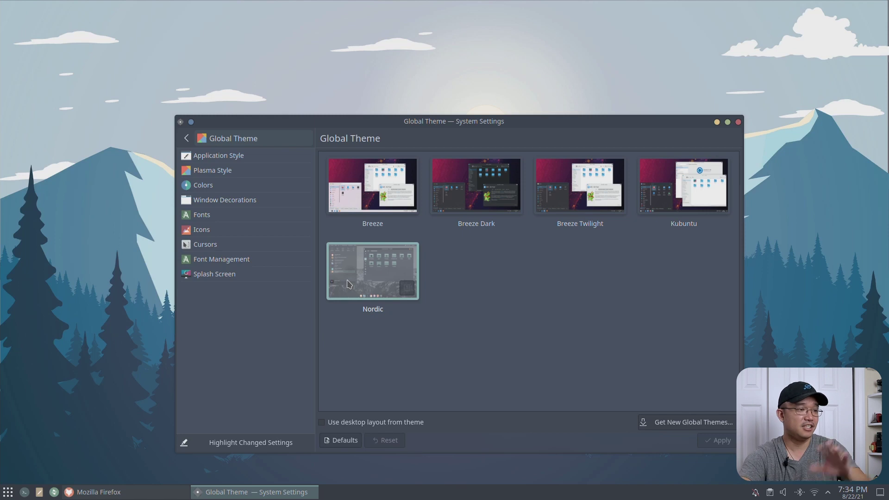
# Step: Search Get New Global Themes for 'nordic', then clear the search and close the download window
pyautogui.click(673, 421)
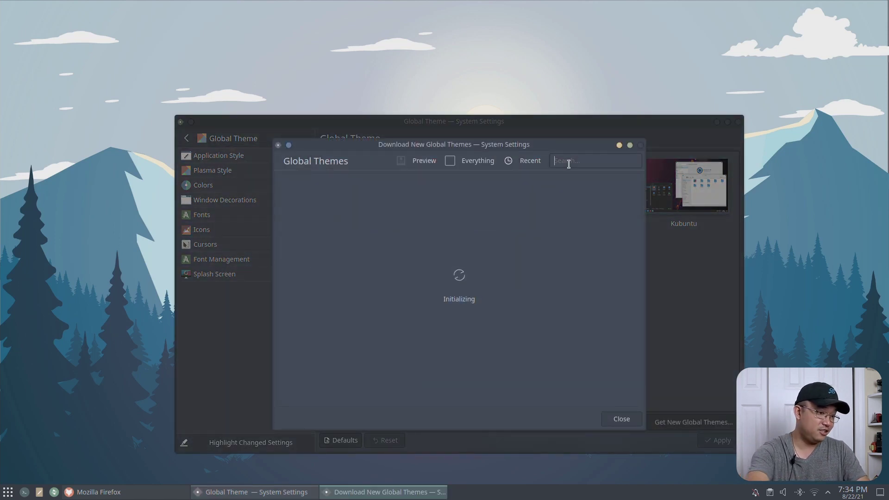
pyautogui.write('no')
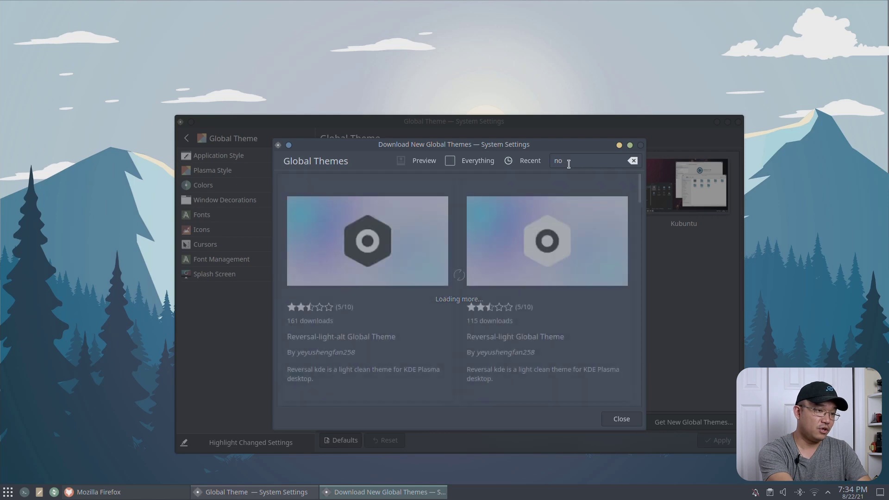
pyautogui.write('rdic')
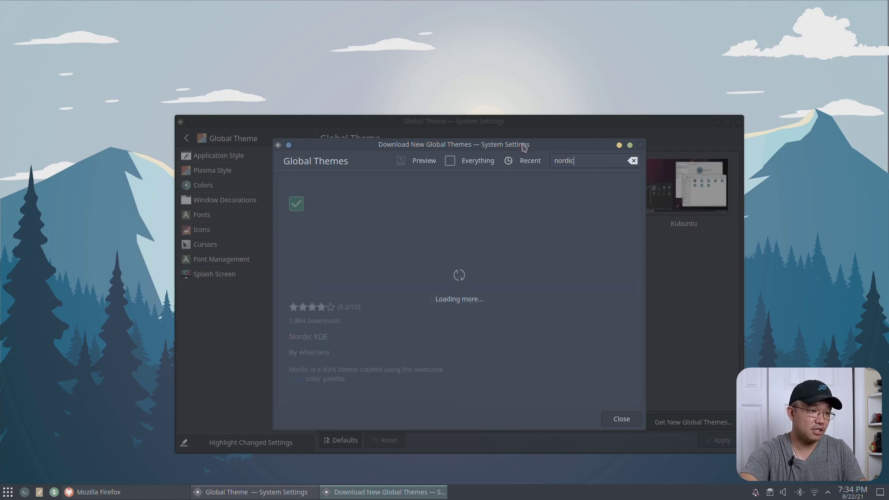
pyautogui.moveTo(524, 143); pyautogui.dragTo(561, 68)
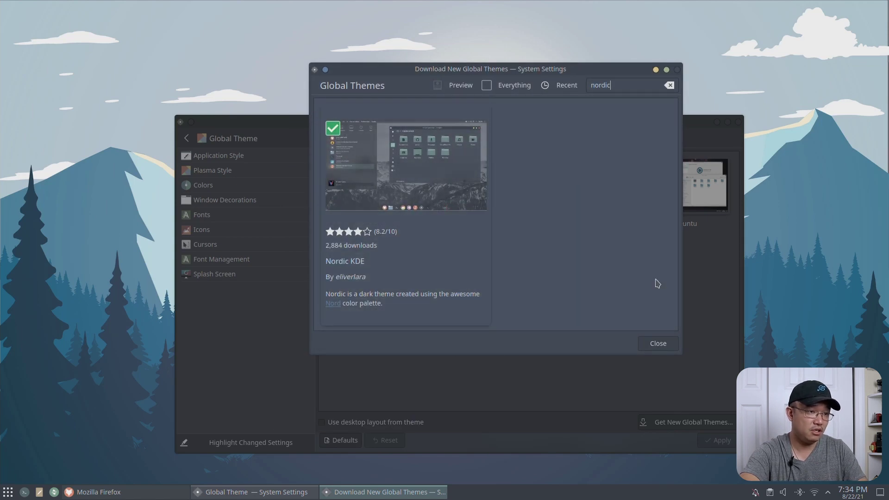
pyautogui.hotkey('ctrl', 'a')
pyautogui.press('BackSpace')
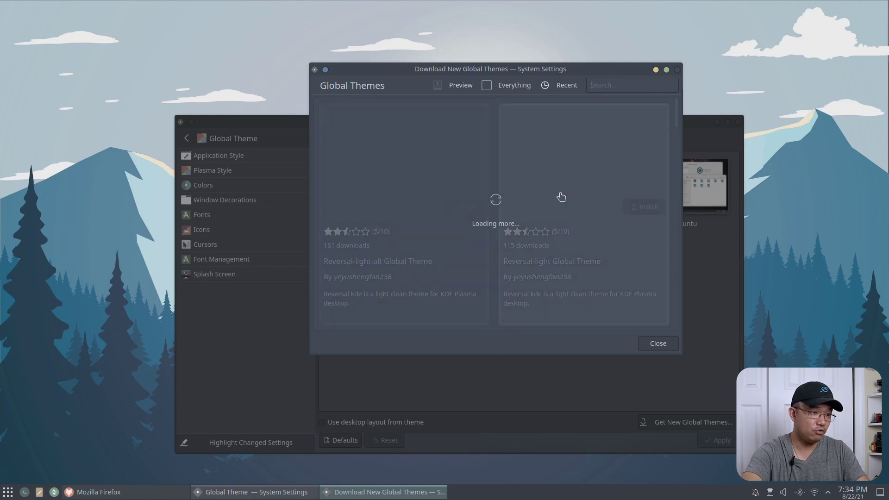
pyautogui.click(661, 349)
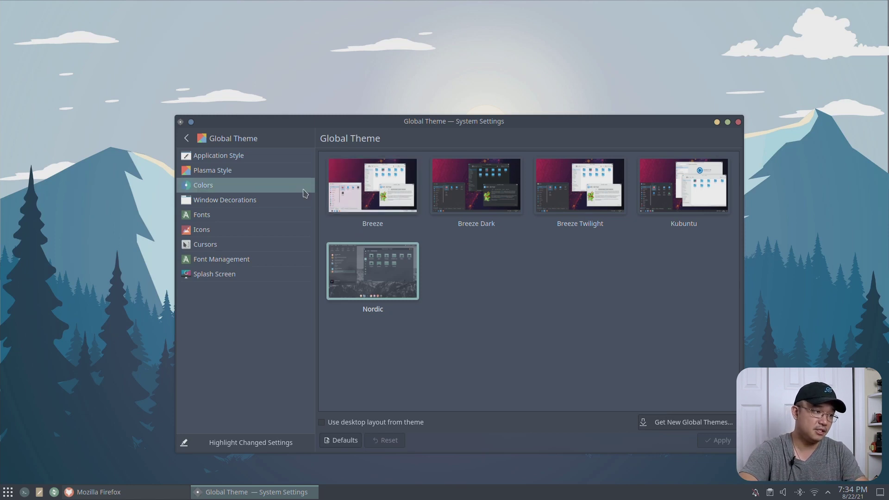
# Step: Show the Application Style page and scroll the previews past the kvantum and kvantum-dark styles
pyautogui.click(247, 156)
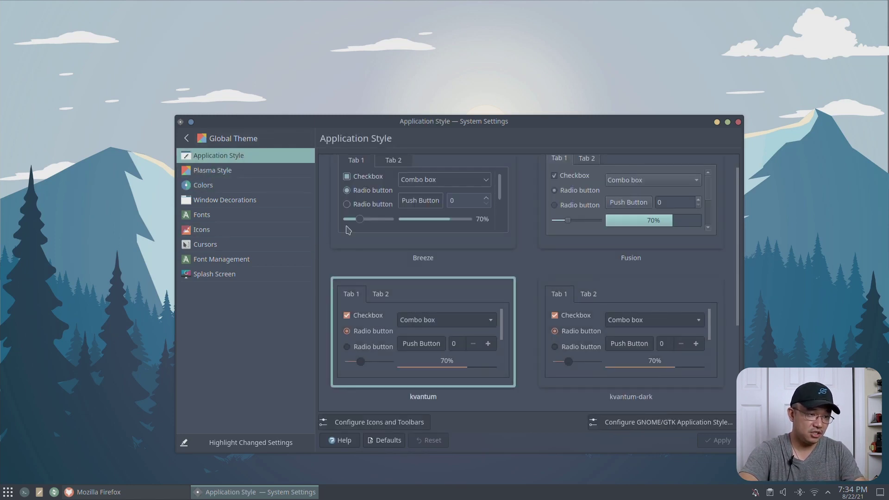
pyautogui.scroll(-3, 320, 393)
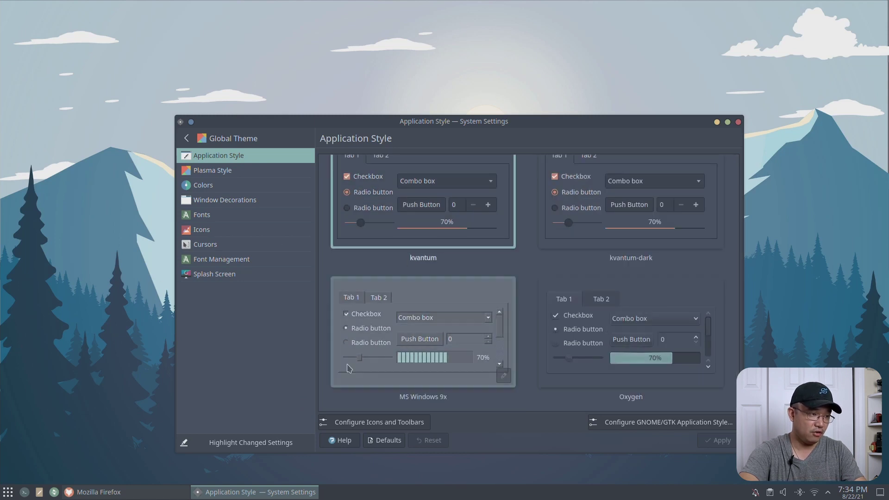
pyautogui.scroll(2, 415, 327)
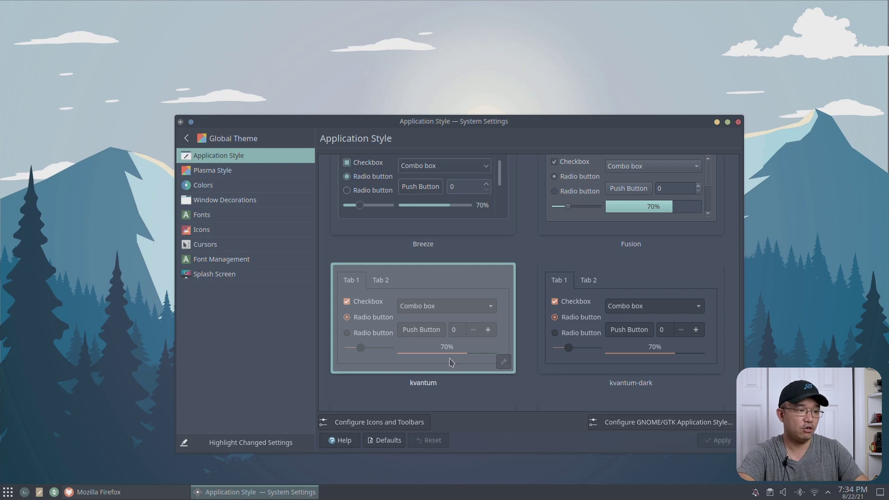
# Step: Launch Kvantum Manager via a 'kva' search and view the Nordic theme under Change/Delete Theme
pyautogui.click(7, 492)
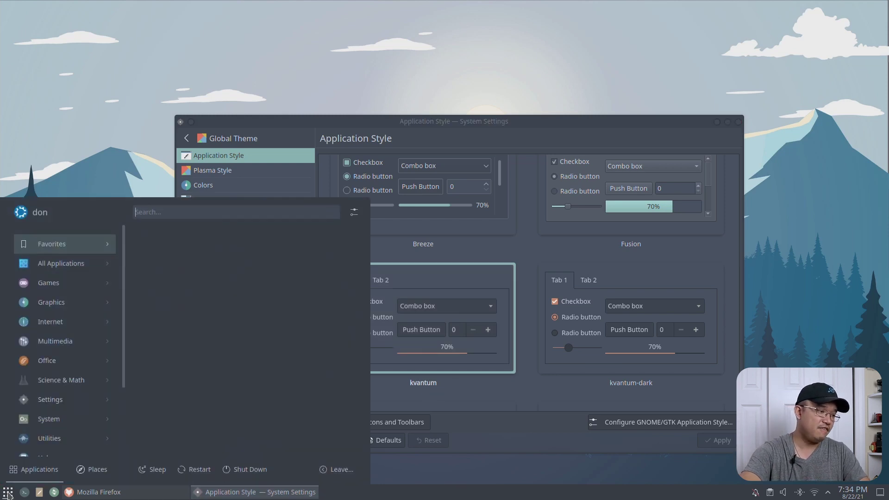
pyautogui.write('kva')
pyautogui.press('Return')
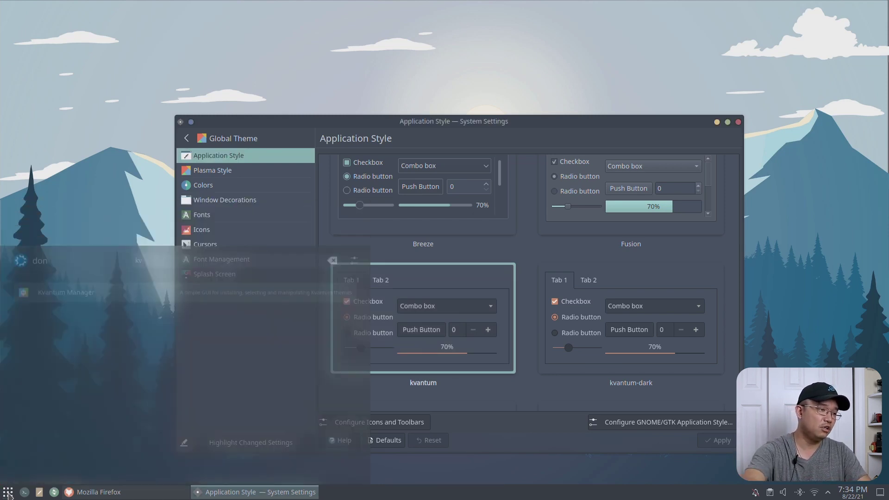
pyautogui.moveTo(184, 11); pyautogui.dragTo(279, 57)
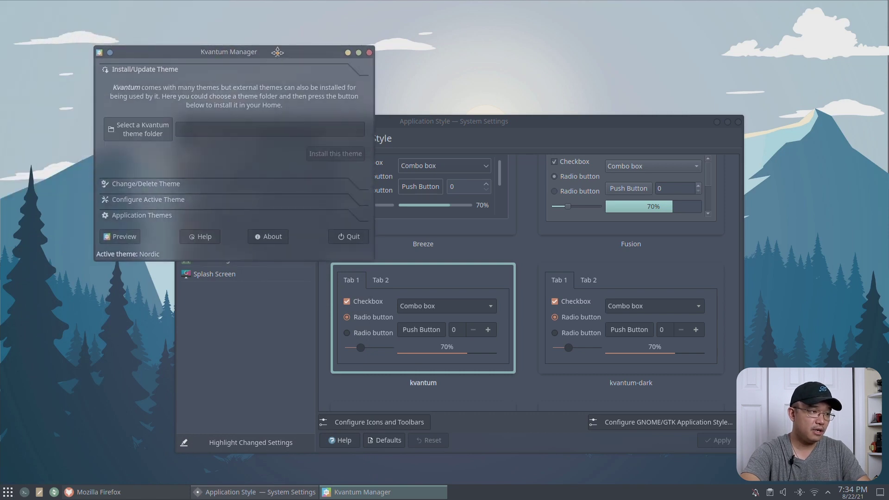
pyautogui.click(153, 200)
pyautogui.click(316, 37)
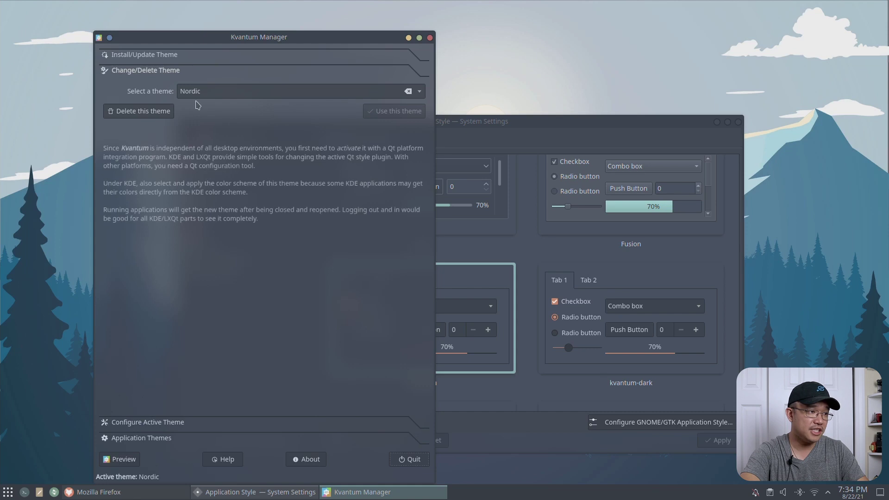
pyautogui.doubleClick(207, 92)
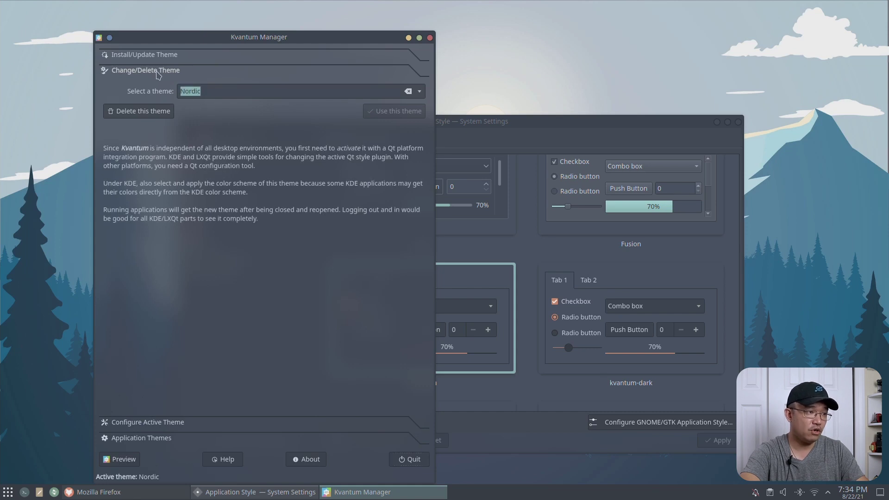
# Step: Inspect the Opaque apps list under Configure Active Theme's Compositing & General Look
pyautogui.click(159, 423)
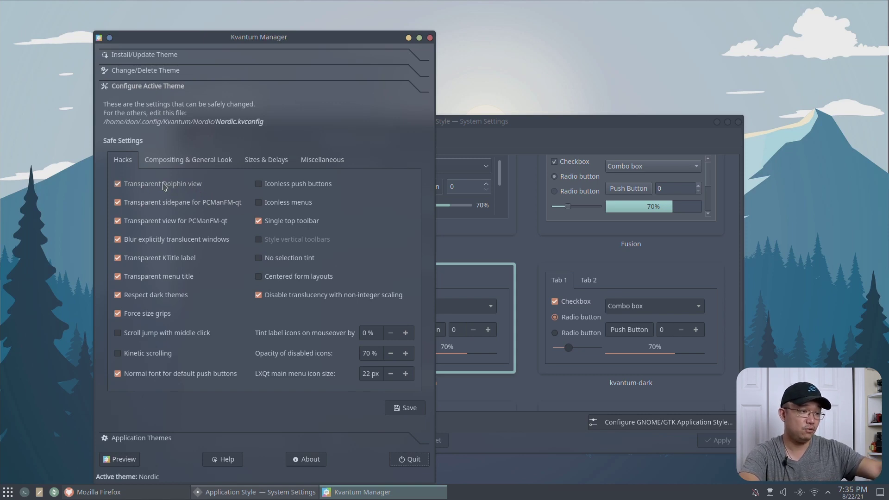
pyautogui.click(161, 163)
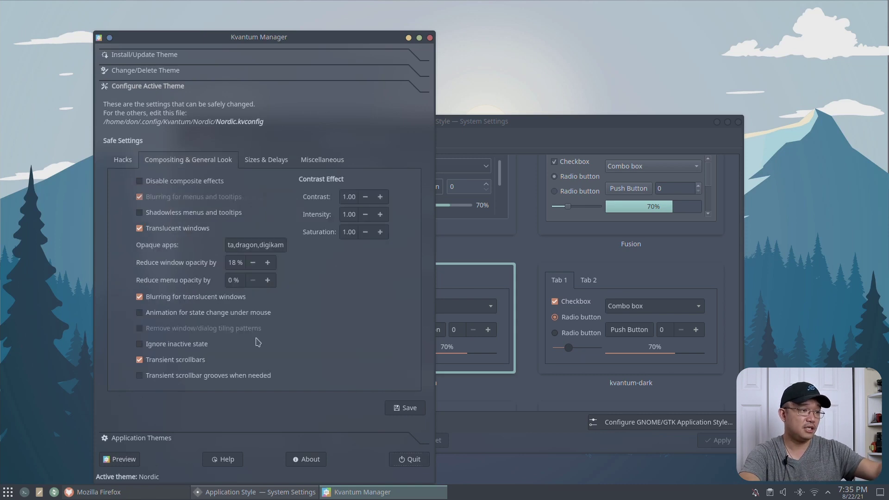
pyautogui.moveTo(247, 245); pyautogui.dragTo(310, 248)
pyautogui.click(259, 245)
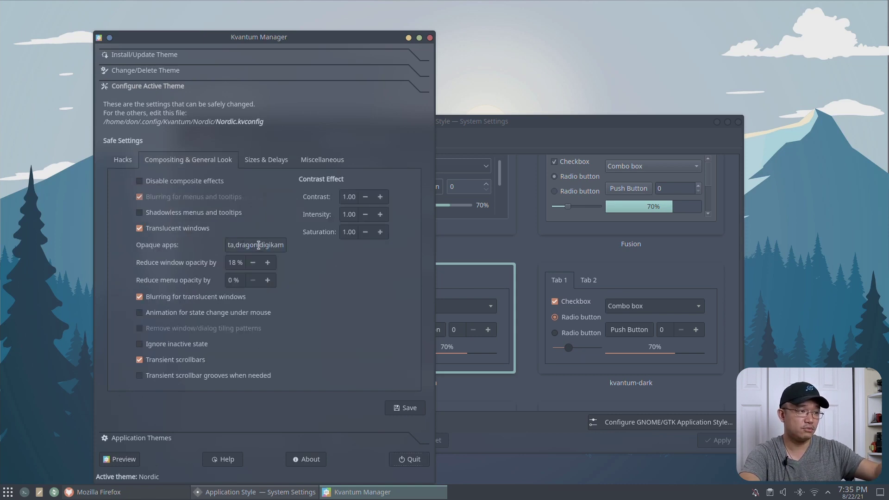
pyautogui.moveTo(243, 244); pyautogui.dragTo(288, 250)
pyautogui.click(274, 248)
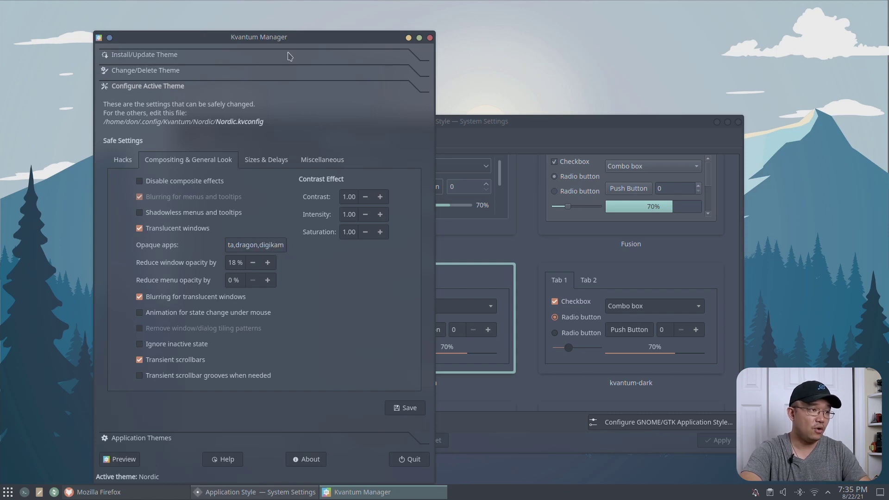
# Step: Switch between System Settings and Kvantum Manager, then close Kvantum Manager
pyautogui.moveTo(288, 38); pyautogui.dragTo(243, 24)
pyautogui.click(536, 127)
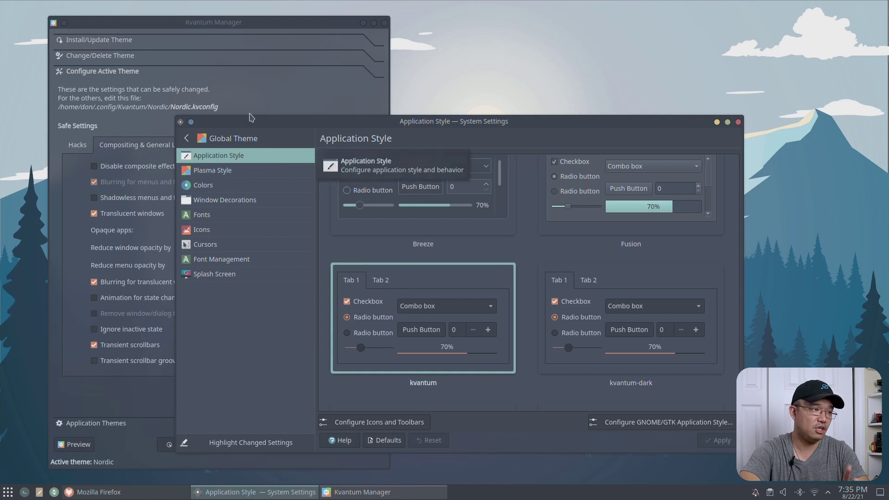
pyautogui.click(254, 27)
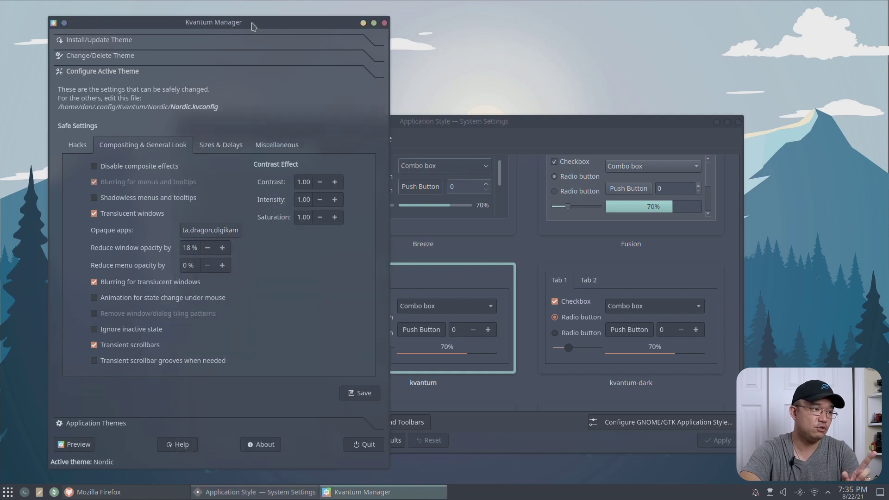
pyautogui.click(384, 23)
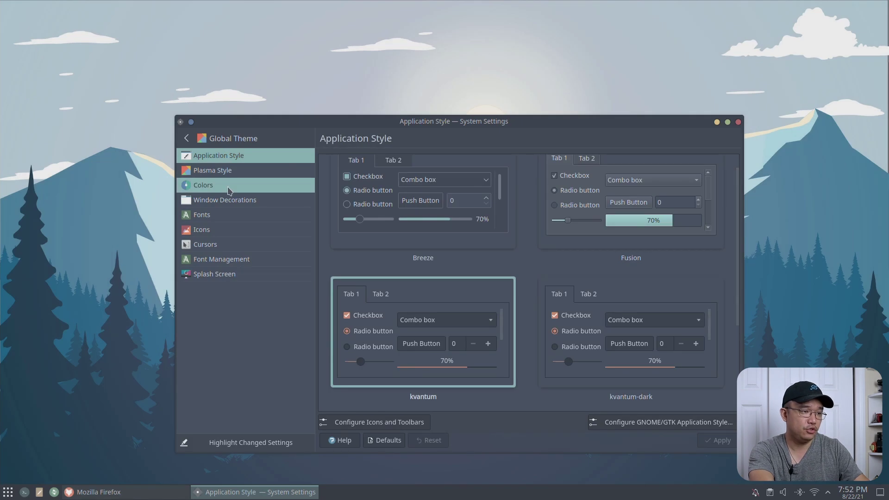
pyautogui.click(229, 188)
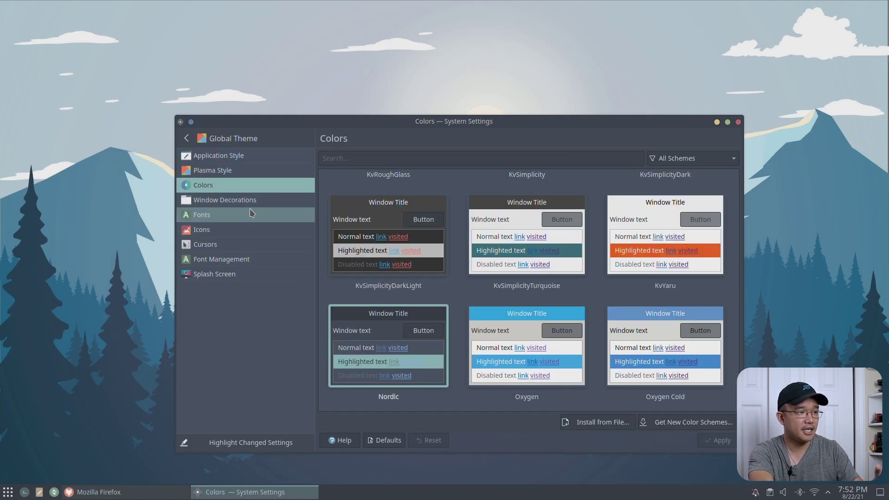
# Step: Open Workspace Behavior > Desktop Effects and scroll through effects like Blur, Fading Popups and Maximize
pyautogui.click(186, 138)
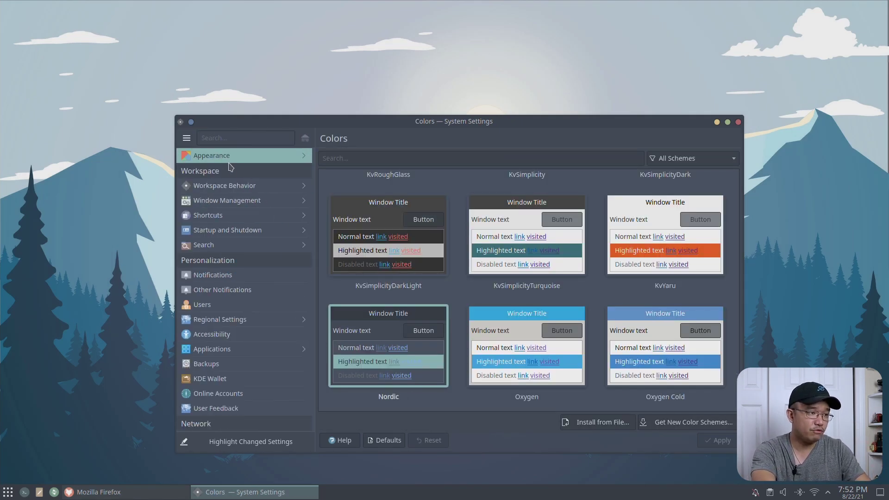
pyautogui.click(244, 186)
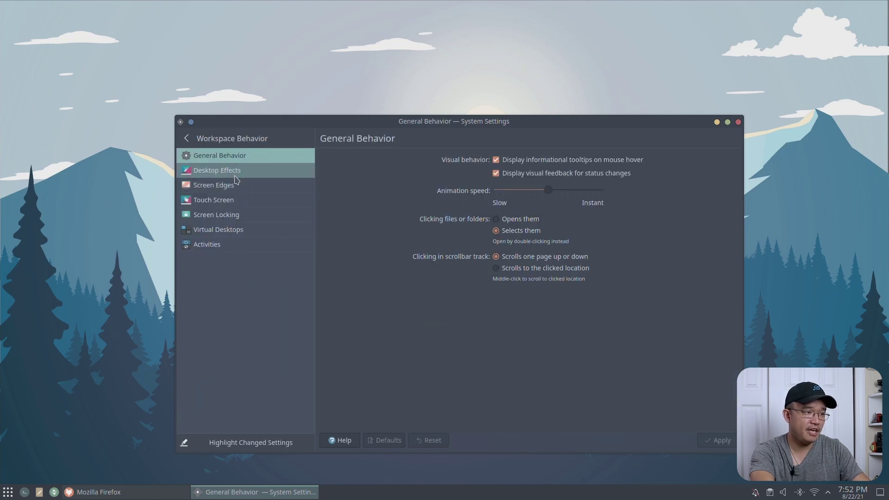
pyautogui.click(235, 173)
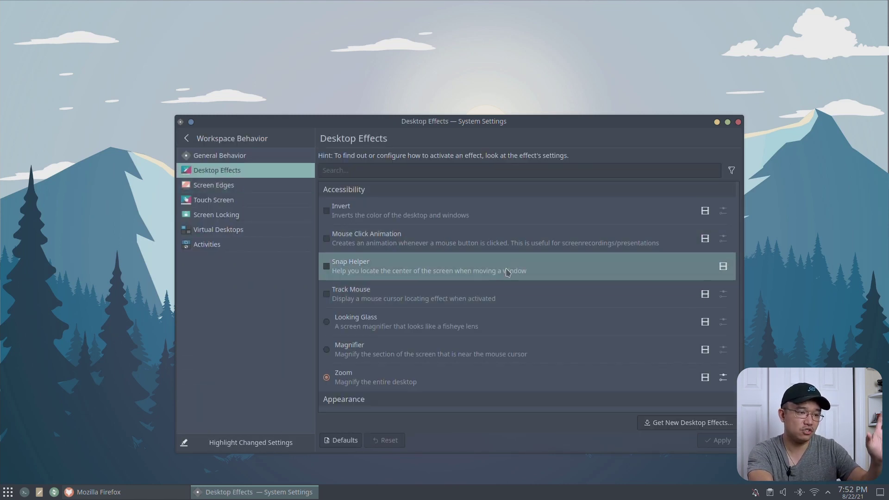
pyautogui.scroll(-5, 486, 324)
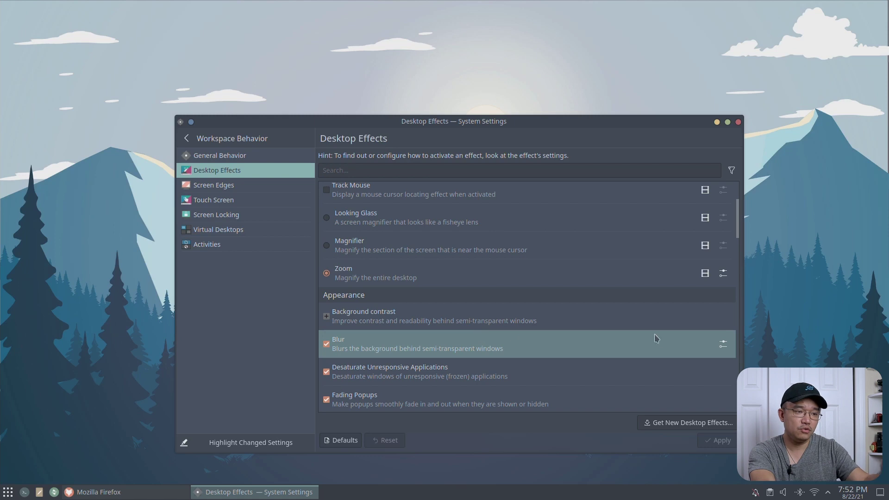
pyautogui.scroll(-6, 536, 363)
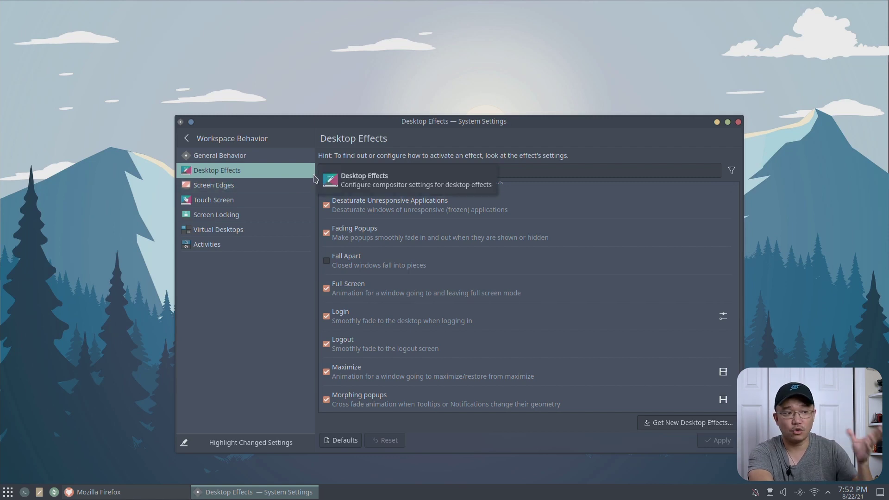
# Step: Launch KDE Connect from the launcher's Internet category
pyautogui.press('super')
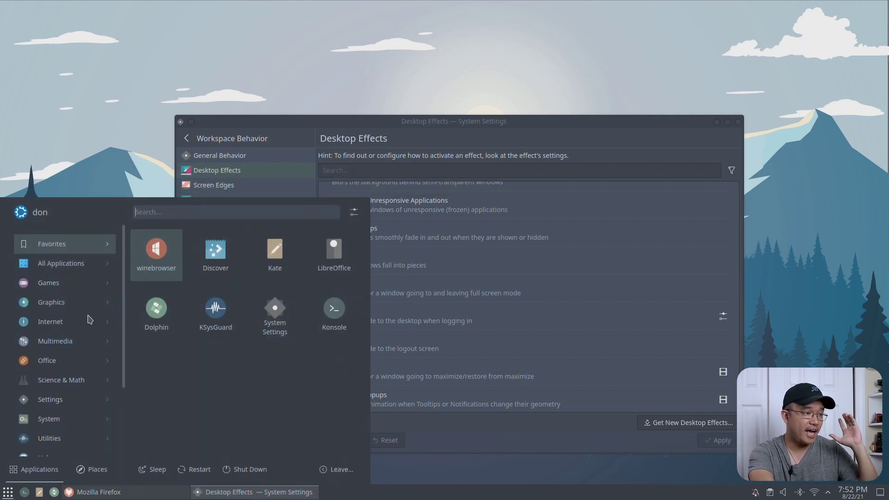
pyautogui.moveTo(86, 301)
pyautogui.moveTo(76, 330)
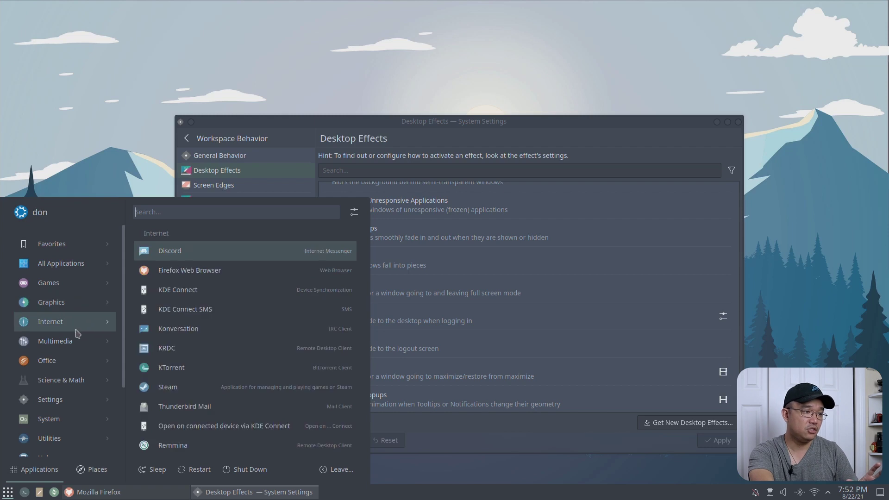
pyautogui.click(177, 291)
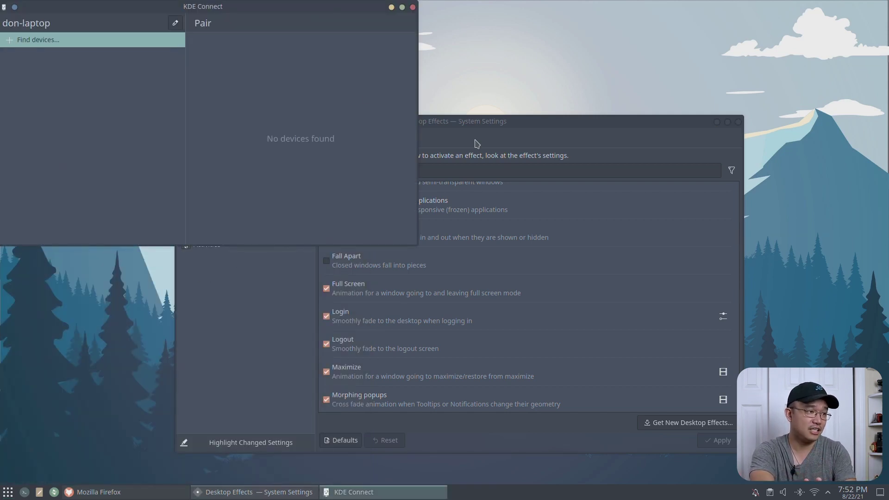
# Step: Arrange the KDE Connect and System Settings windows so they sit side by side
pyautogui.moveTo(237, 8); pyautogui.dragTo(297, 45)
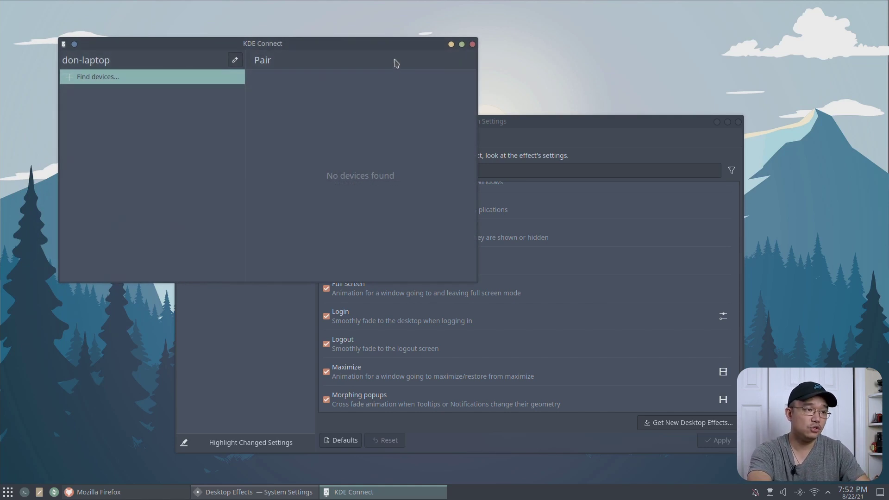
pyautogui.moveTo(387, 48); pyautogui.dragTo(366, 37)
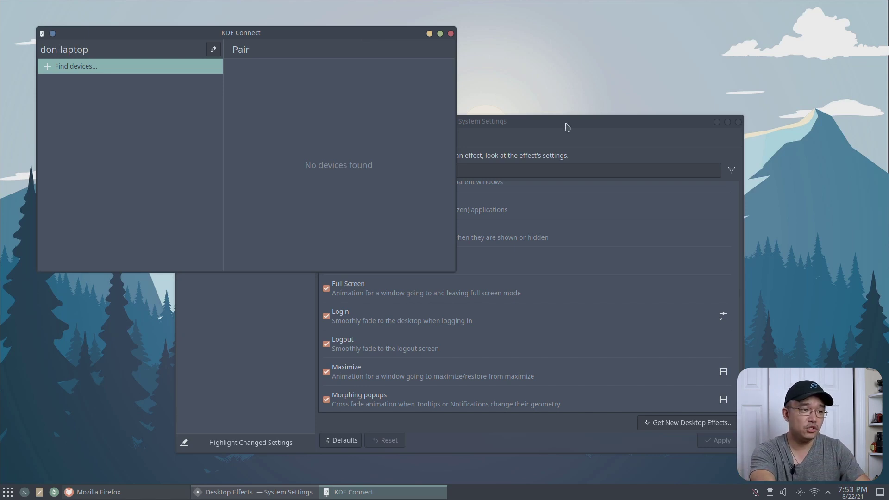
pyautogui.moveTo(566, 123); pyautogui.dragTo(695, 137)
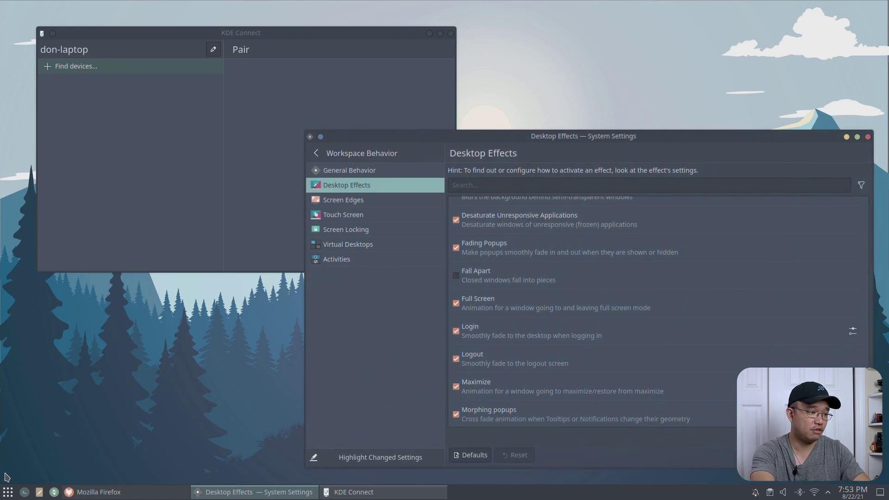
pyautogui.click(8, 492)
pyautogui.click(8, 492)
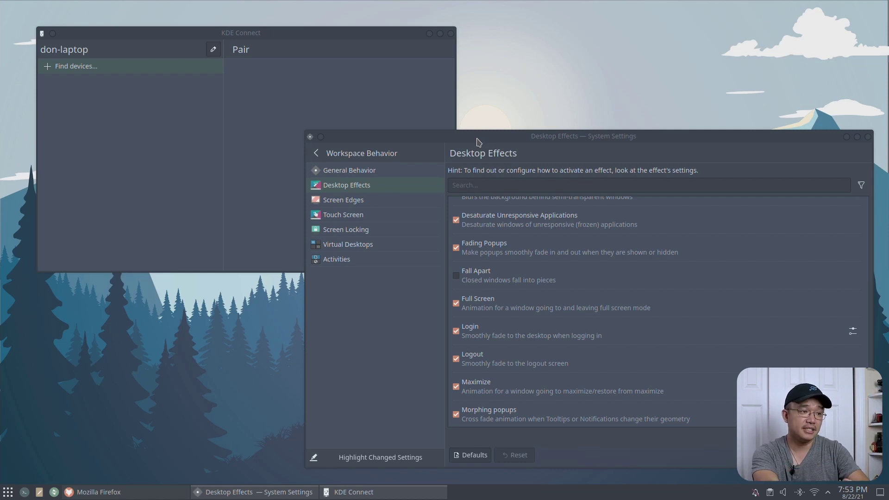
pyautogui.moveTo(478, 142); pyautogui.dragTo(456, 115)
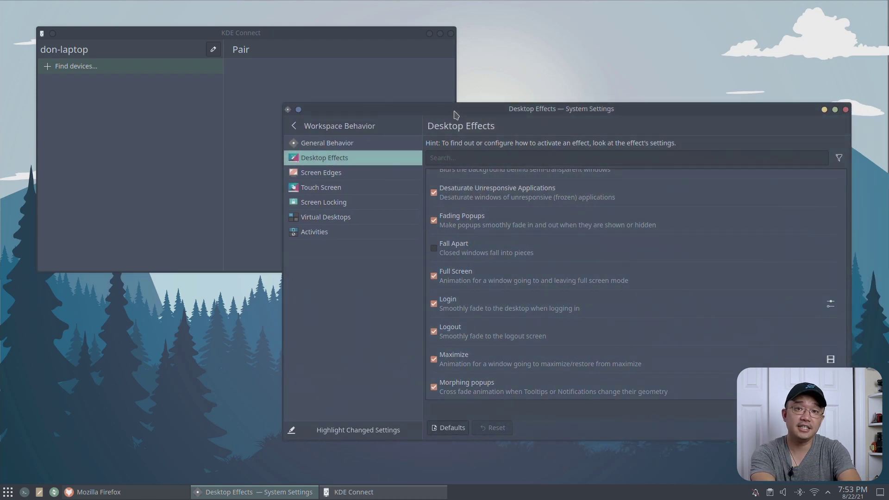